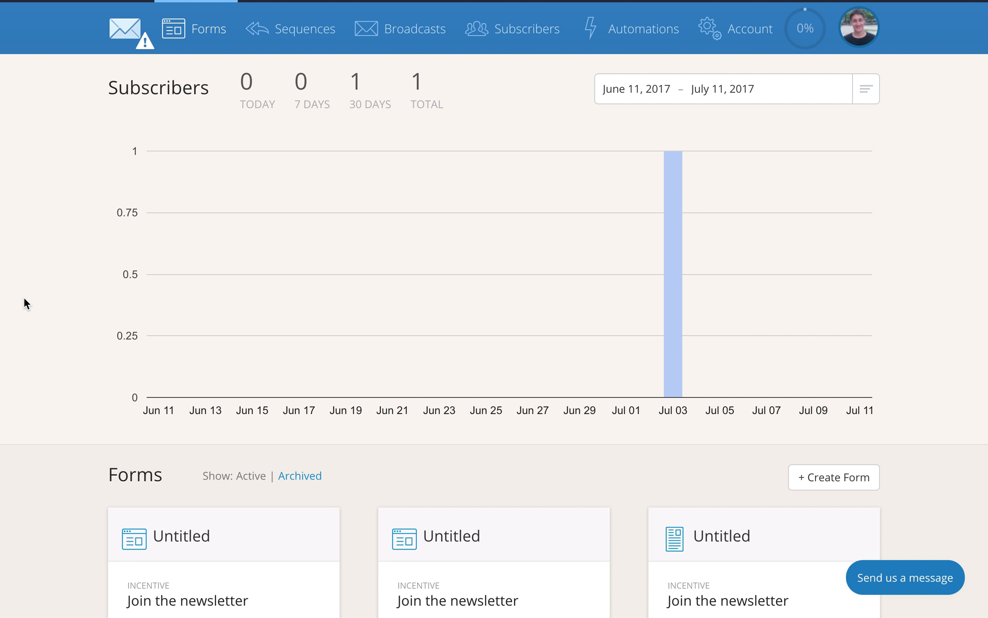
Step: Open the New Broadcast draft and advance to its email content
click(400, 46)
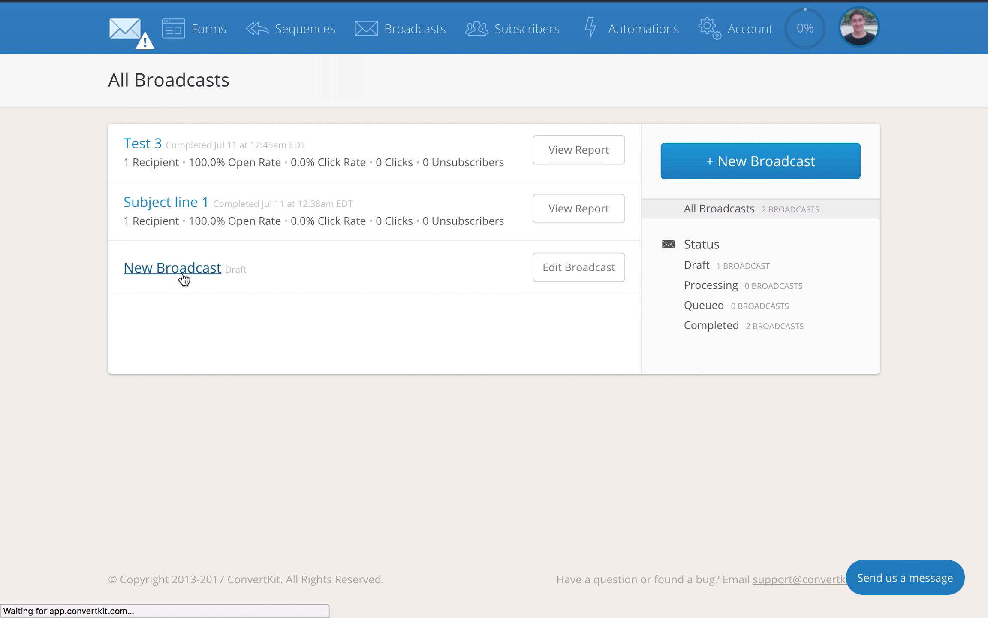
click(182, 274)
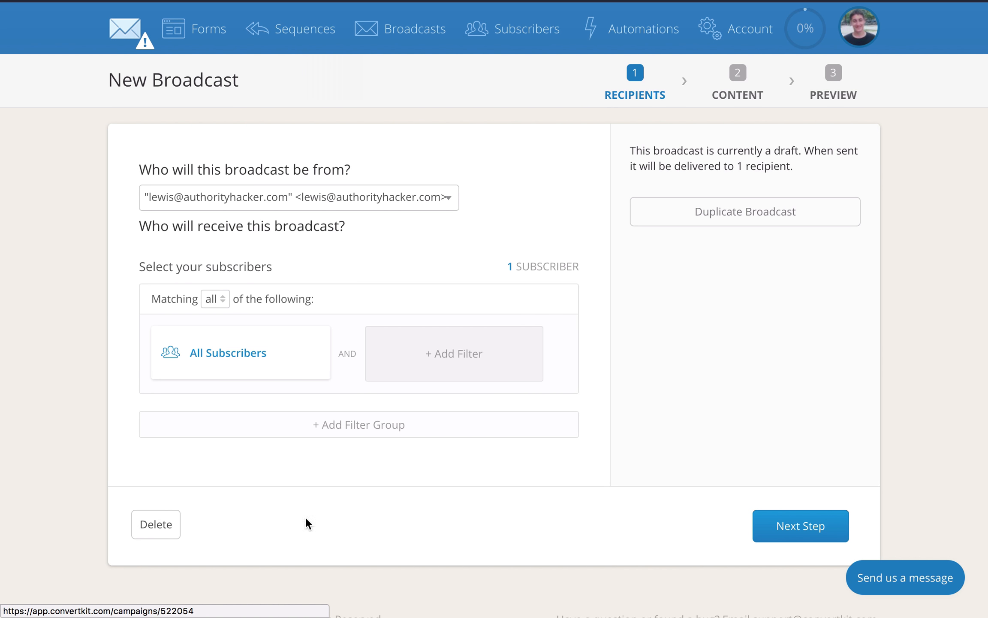
click(815, 526)
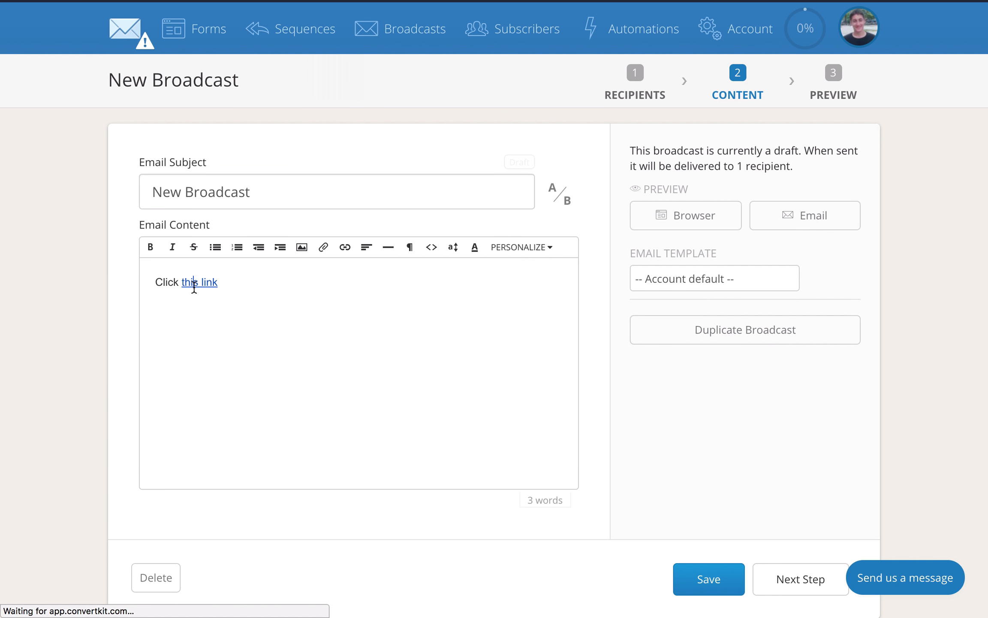
Step: Try enabling tagging of subscribers who click "this link" in the email, and discard the link edit
click(196, 282)
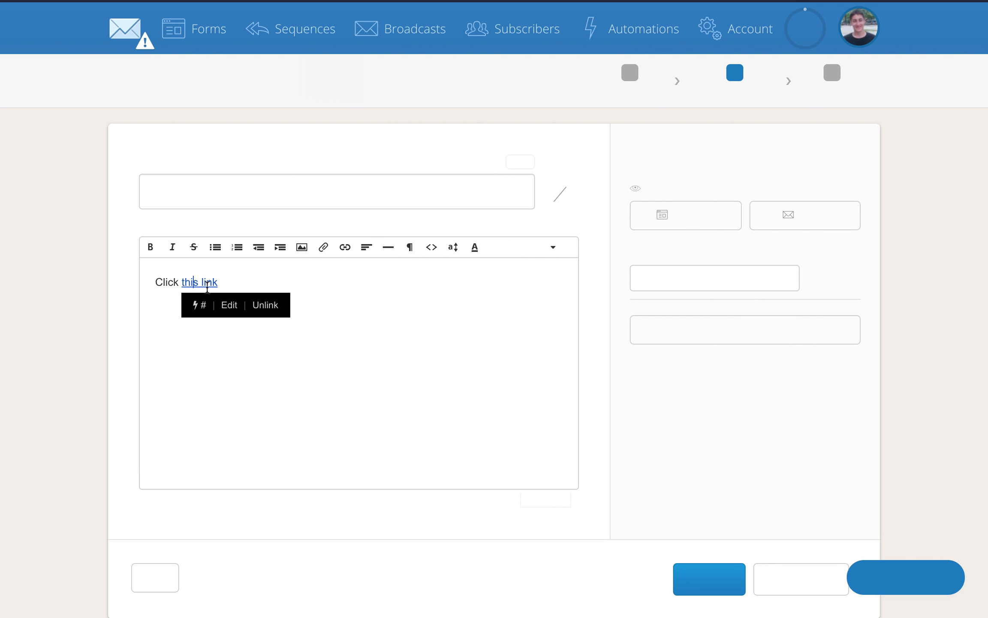
click(230, 307)
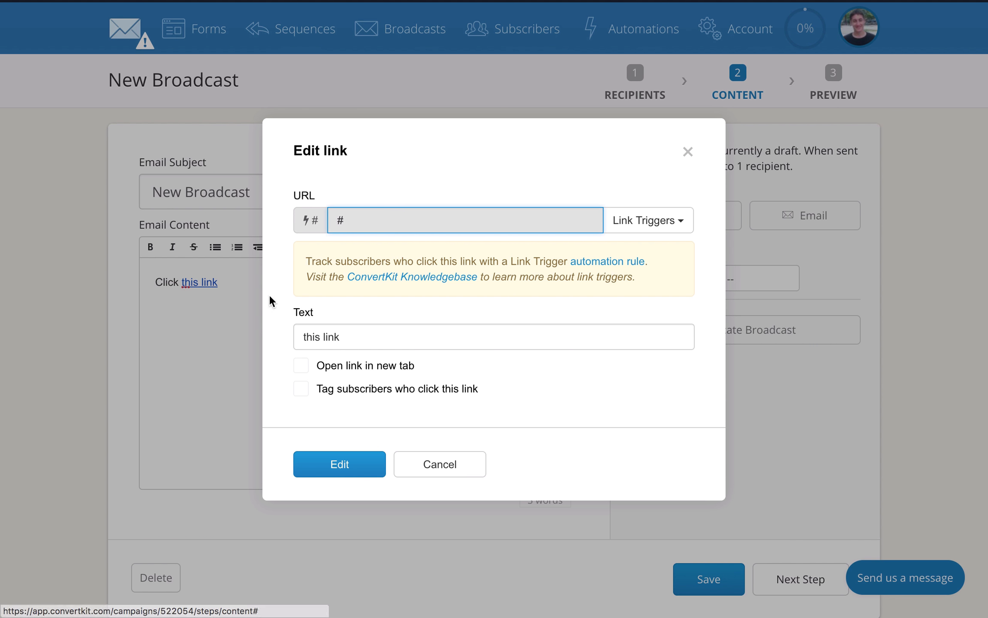
click(302, 389)
click(365, 422)
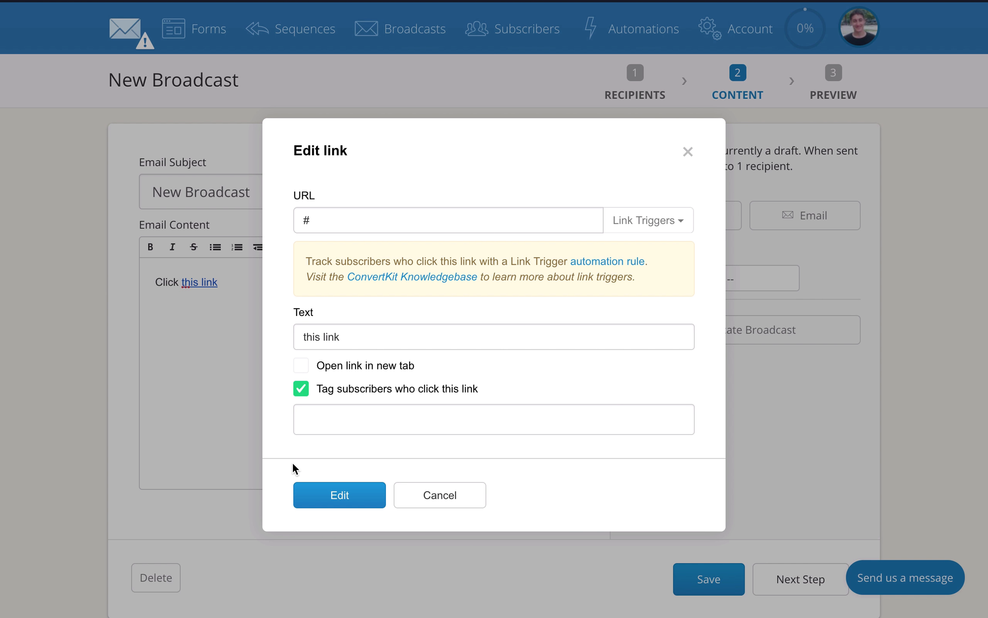
click(430, 493)
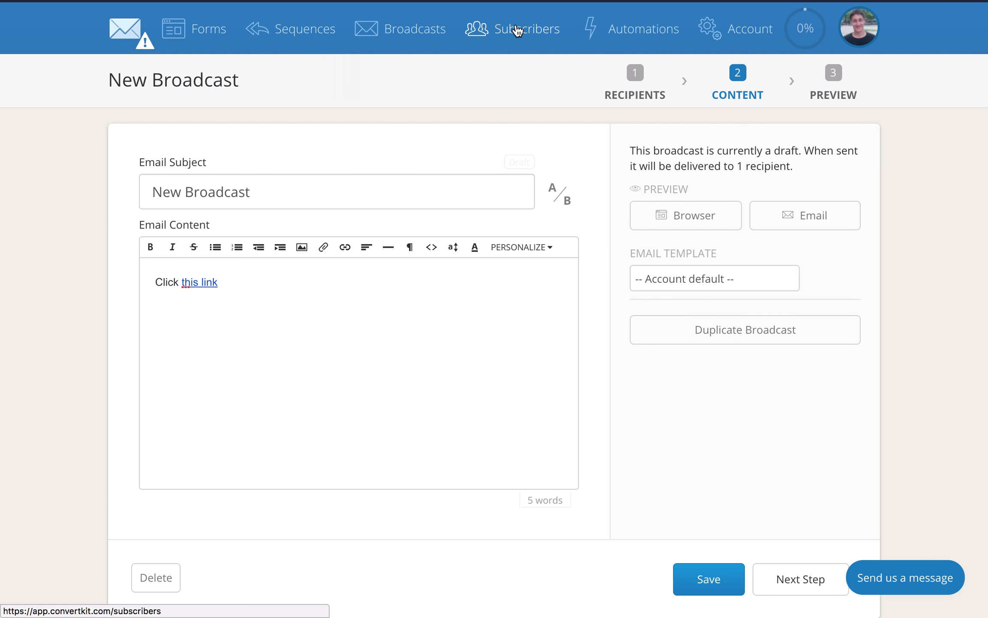
Step: Review the automation rules and the triggers and actions offered for a new rule, without creating one
click(669, 42)
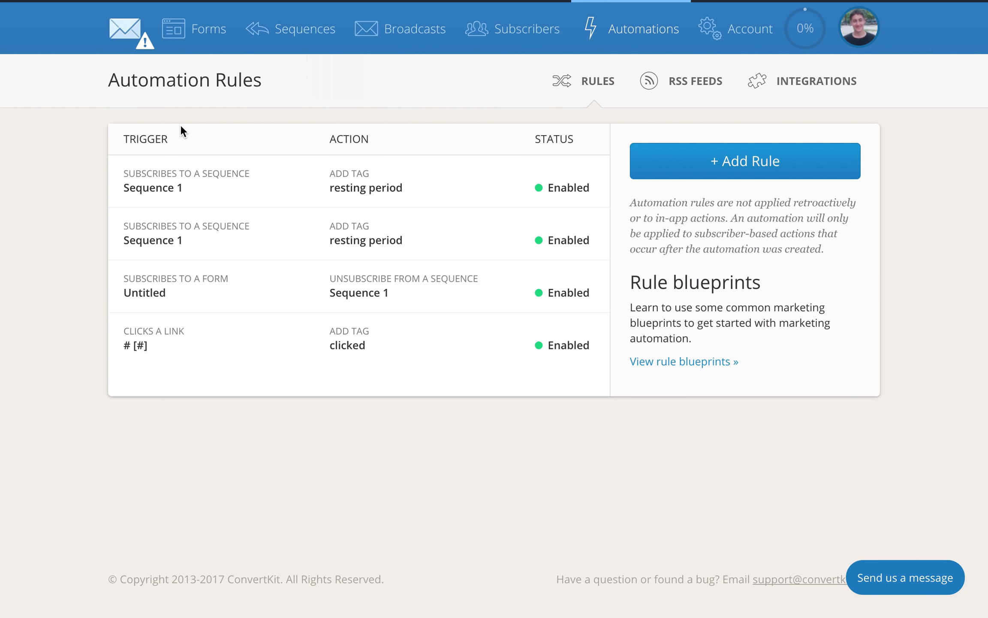
click(713, 160)
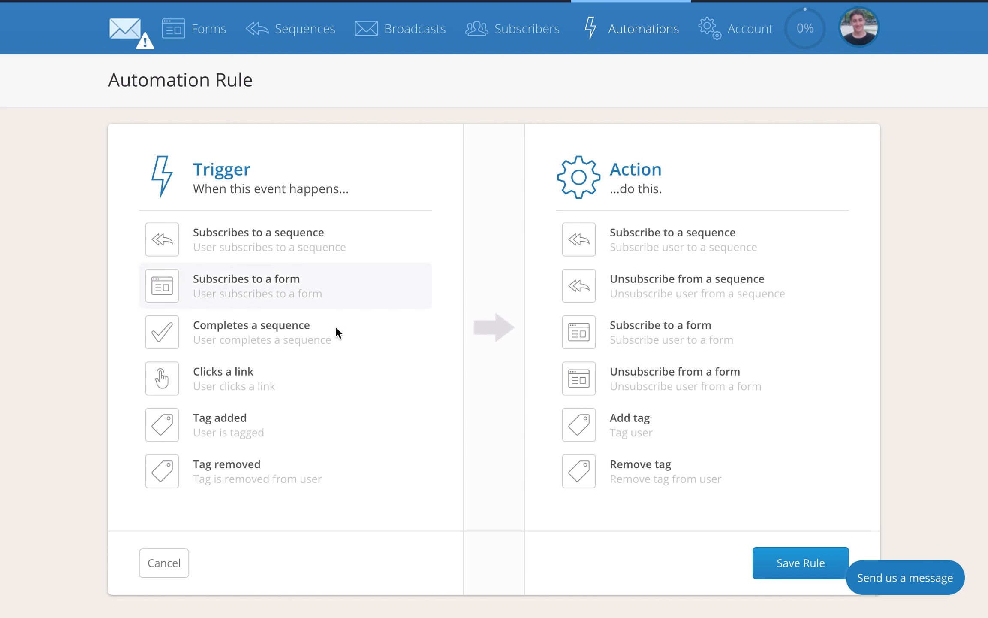
click(163, 562)
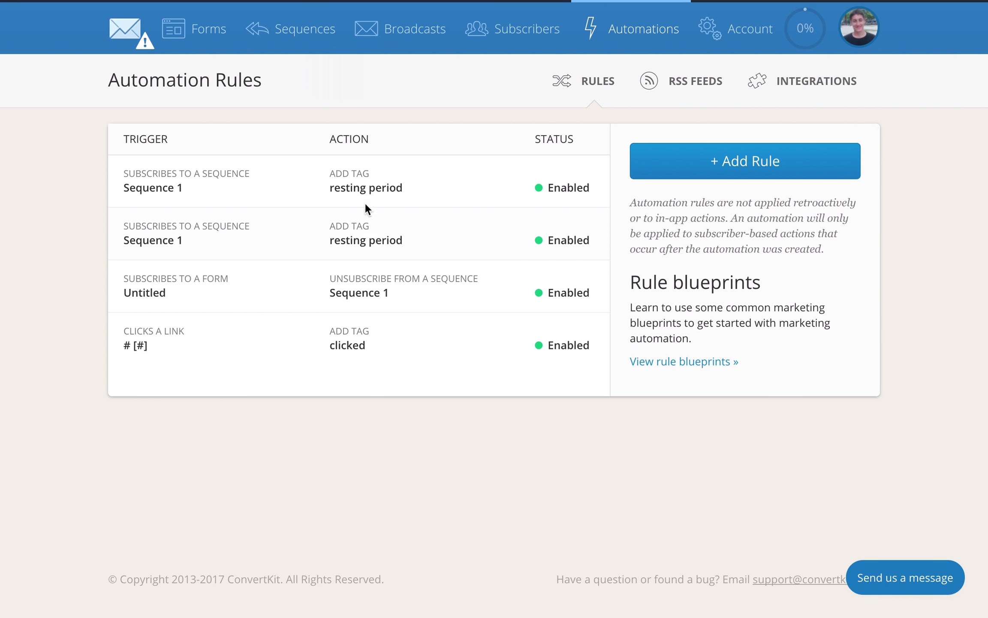
Step: Reopen the New Broadcast draft's content and add a second email subject field for A/B testing
click(400, 42)
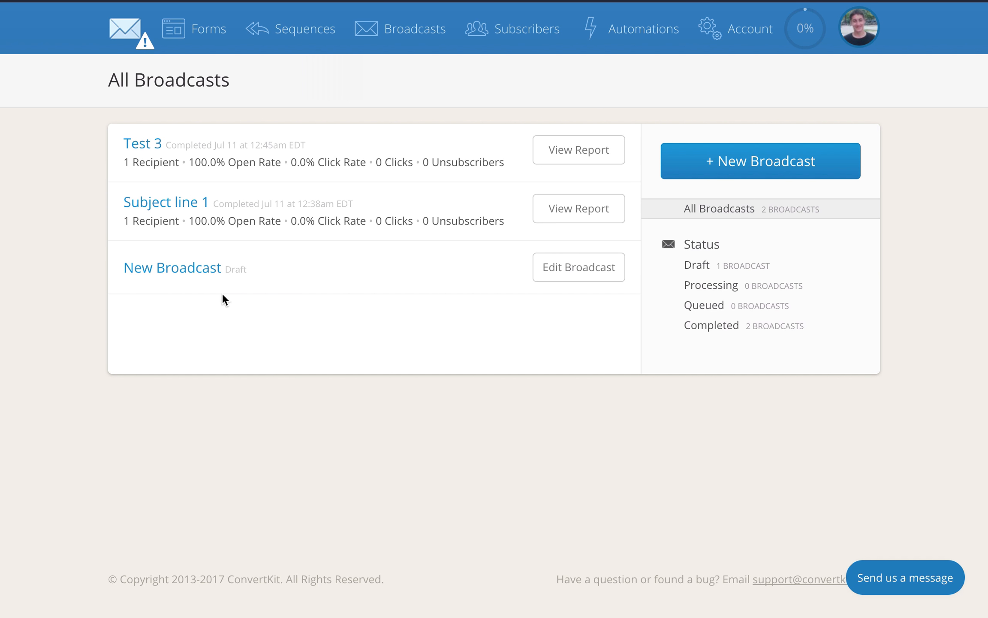
click(177, 275)
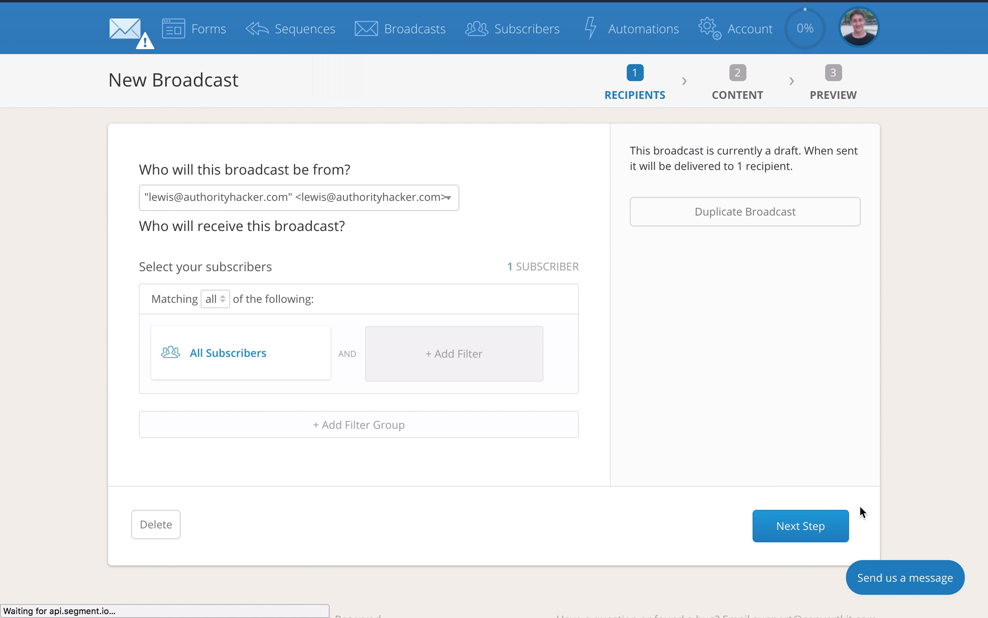
click(813, 522)
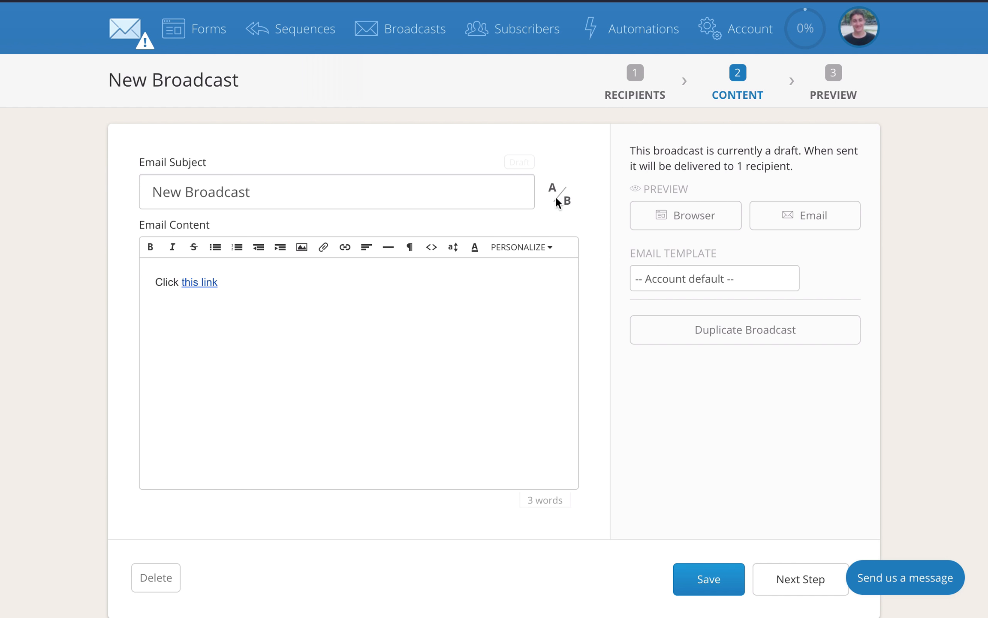
click(566, 206)
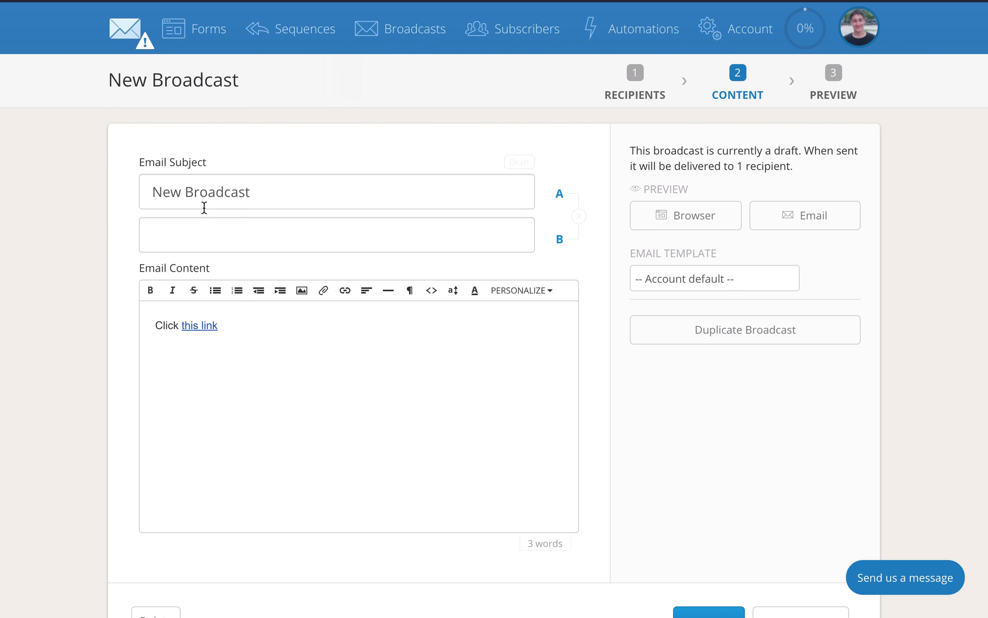
click(181, 226)
Step: Return to the Forms overview and view the subscriber chart and form list
click(187, 22)
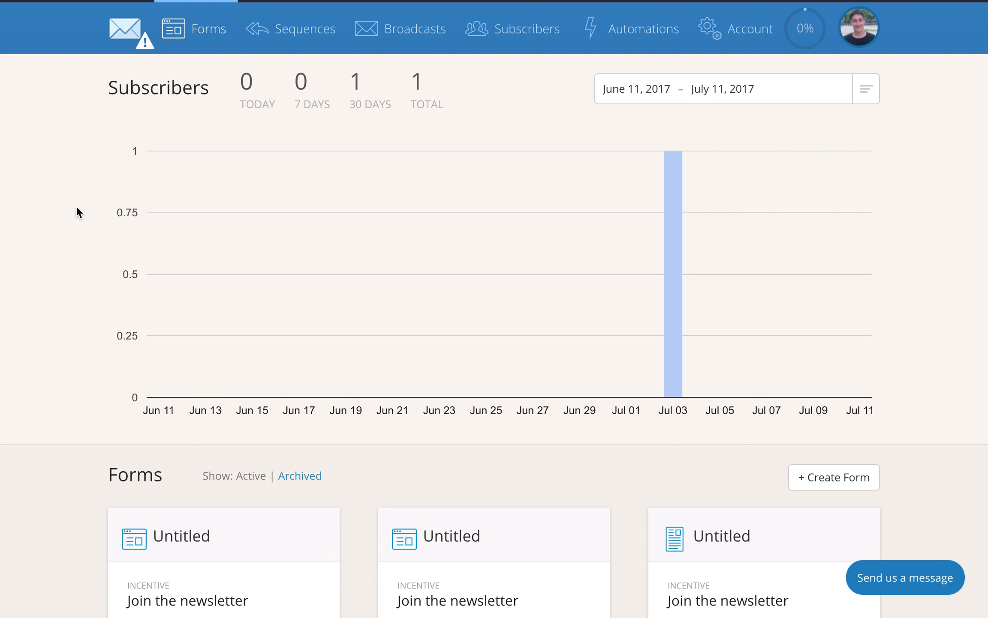
scroll(78, 213, down, 1)
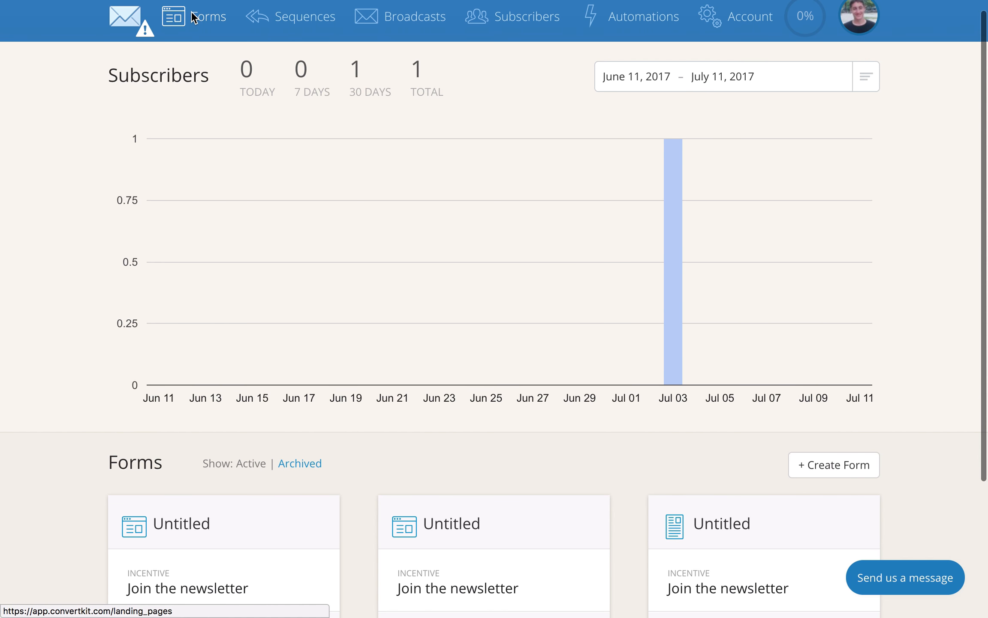
click(194, 17)
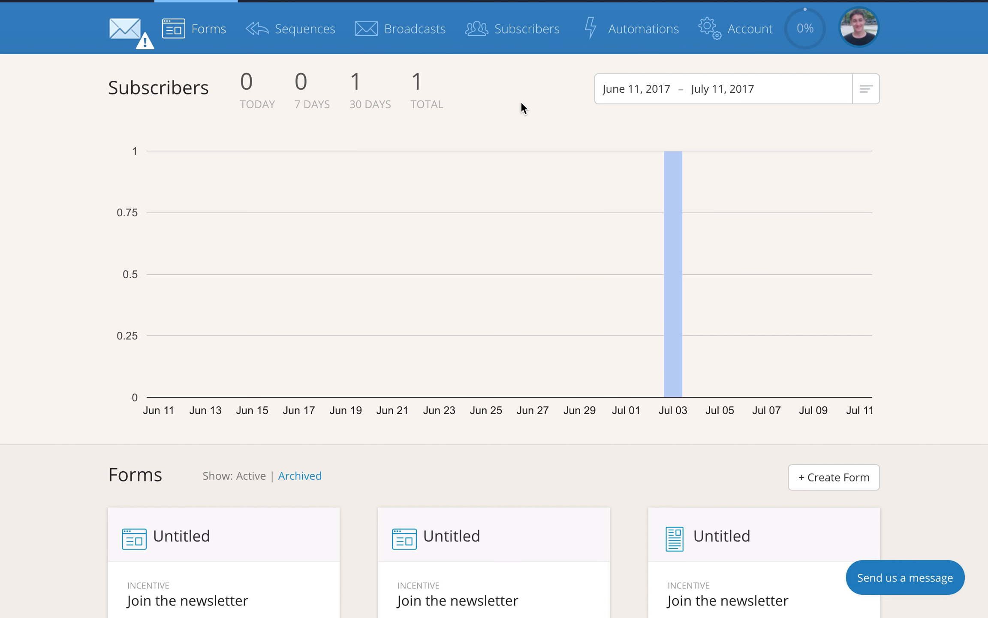
Step: Create a new broadcast to all subscribers and view the email templates available for its content
click(399, 29)
click(767, 169)
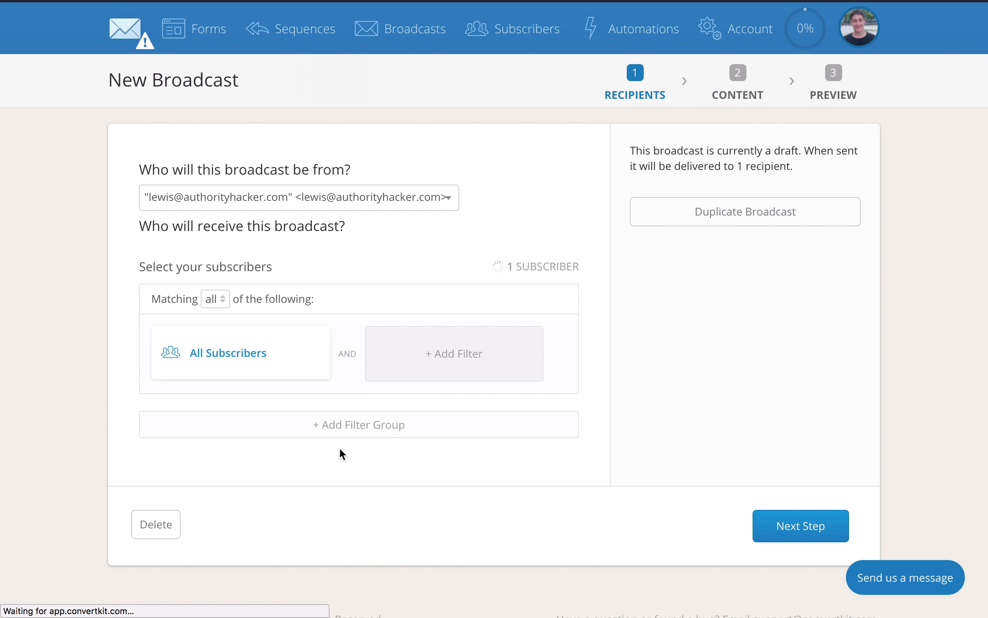
click(791, 531)
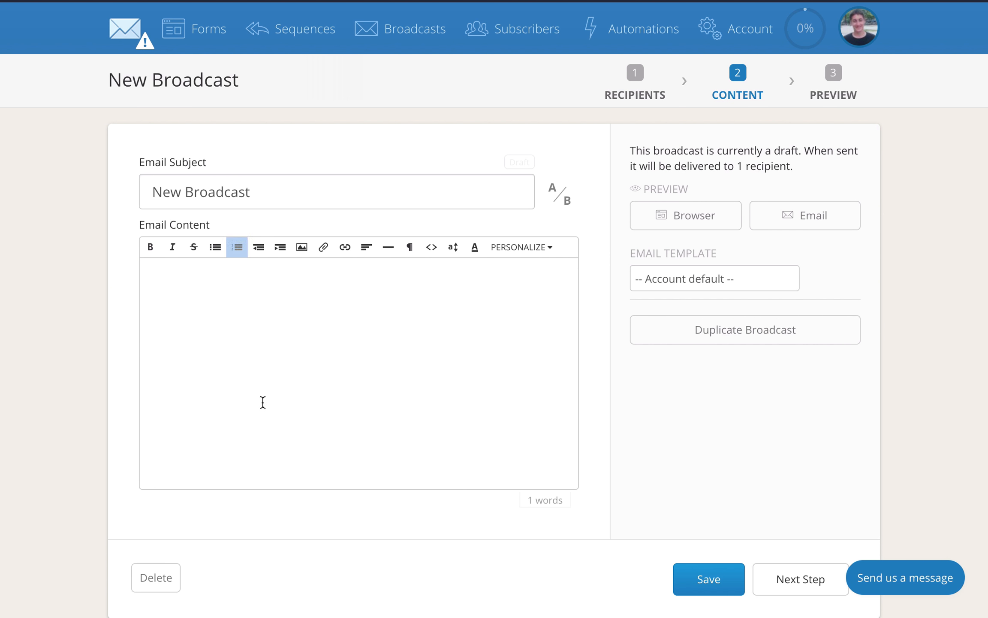
click(705, 283)
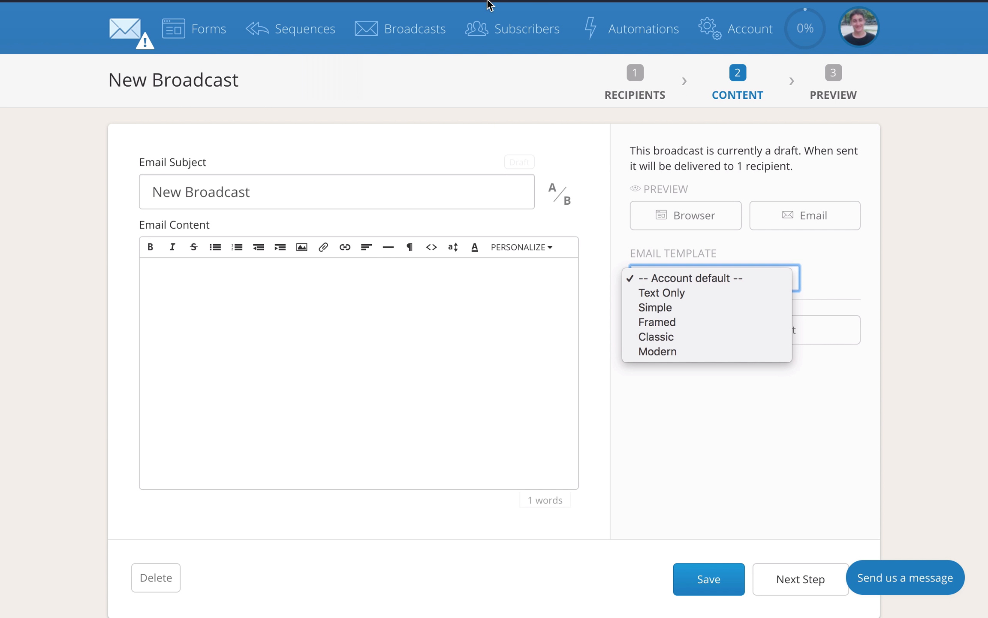
click(377, 154)
Step: Switch to the ConvertKit Integrations page and examine the e-commerce and lead capture tools listed
mouse_move(368, 4)
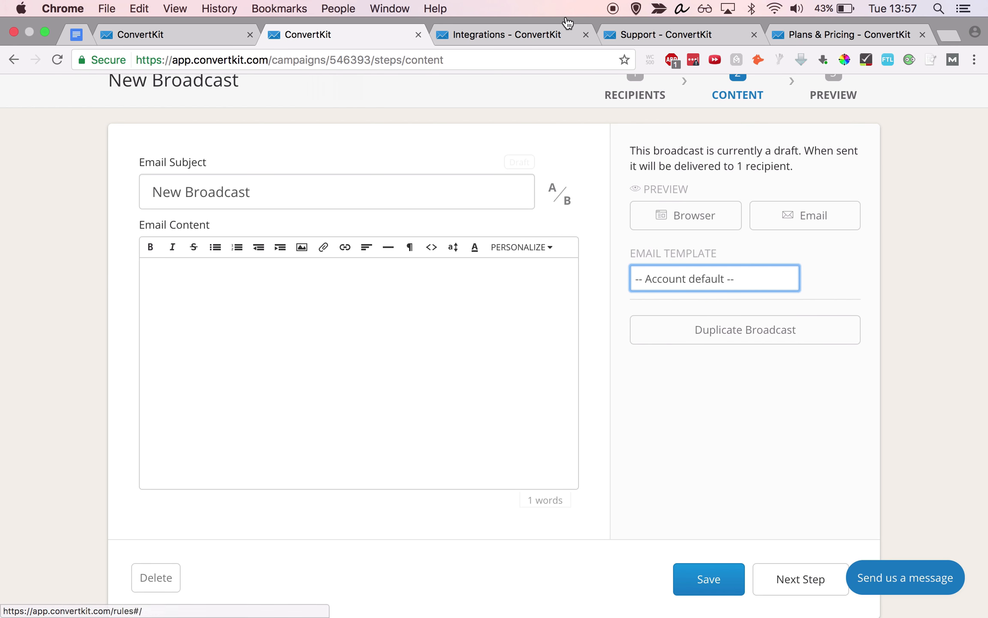
click(517, 32)
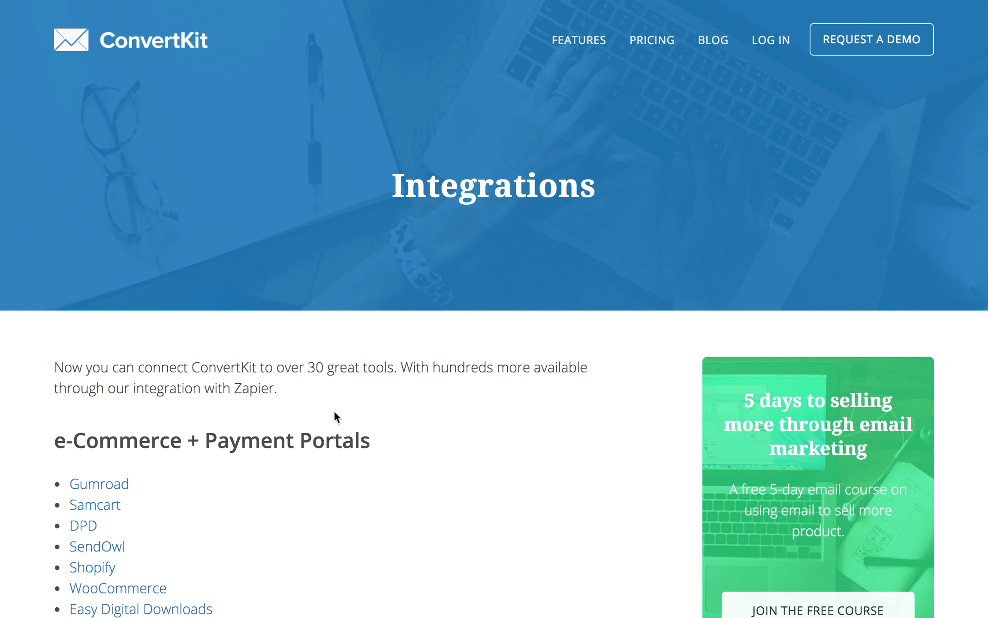
scroll(456, 346, down, 10)
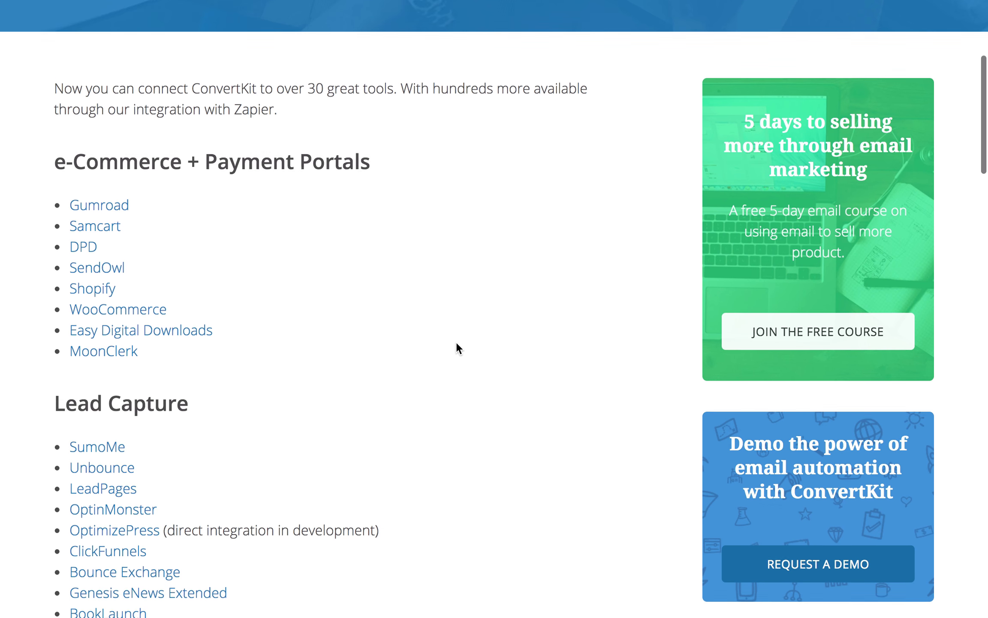
scroll(457, 343, down, 3)
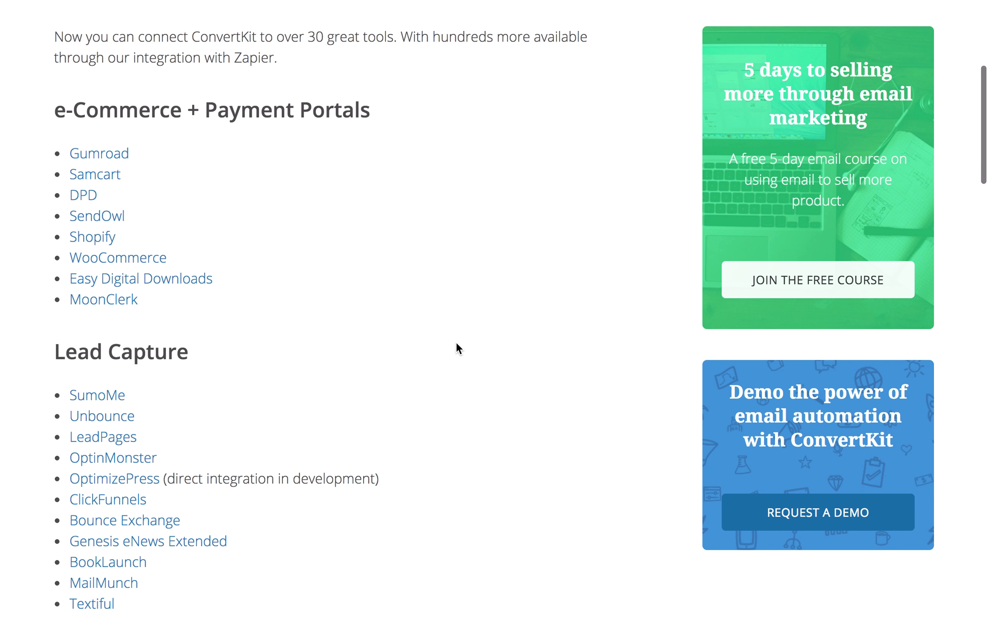
scroll(315, 388, down, 2)
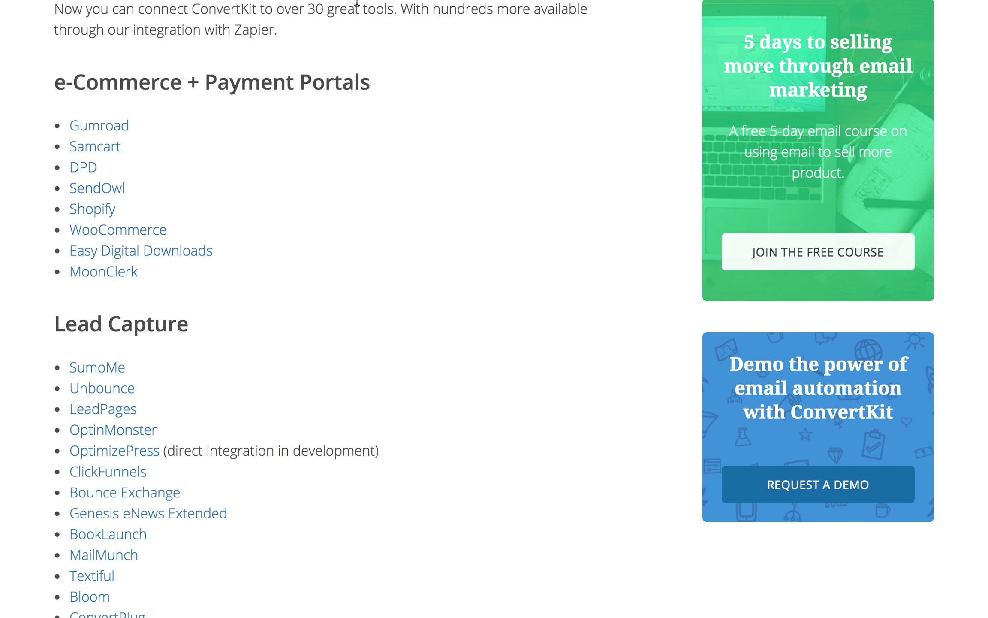
Step: Return to the account dashboard and examine the subscriber chart, its date range presets and the forms' conversion statistics
click(312, 33)
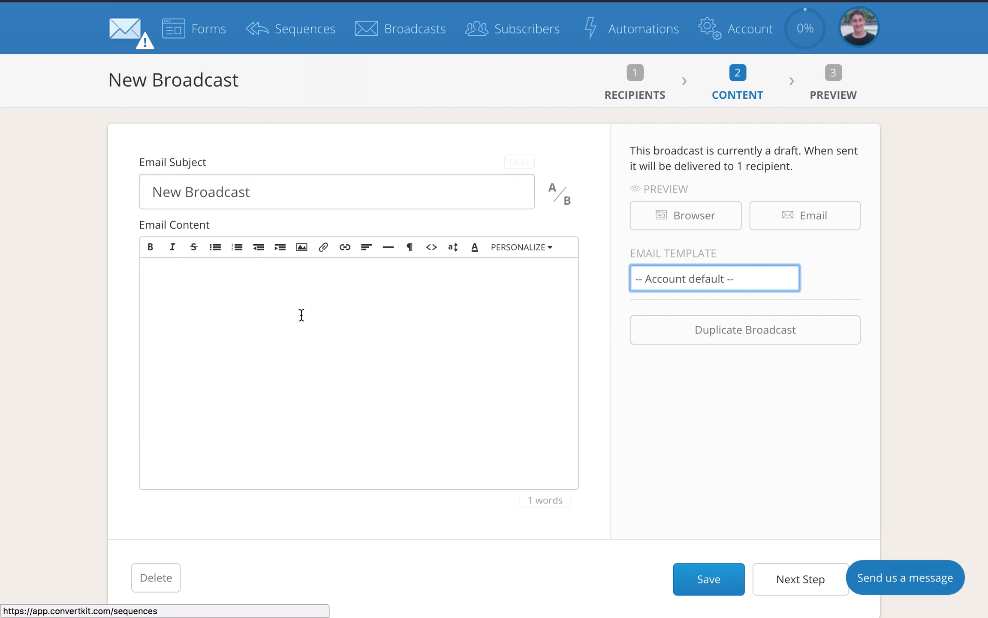
scroll(181, 301, up, 1)
click(121, 30)
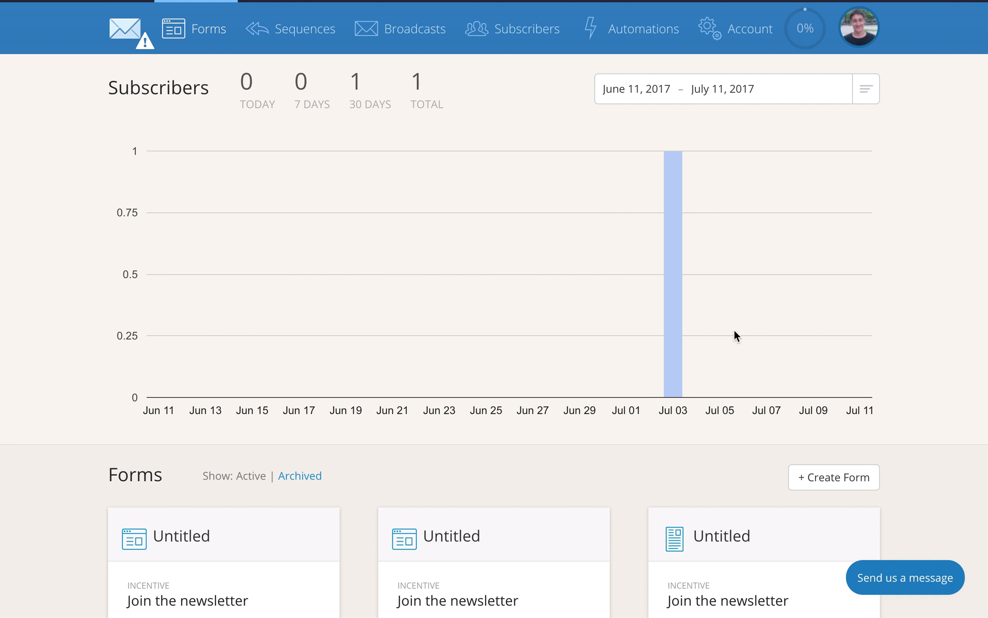
mouse_move(670, 213)
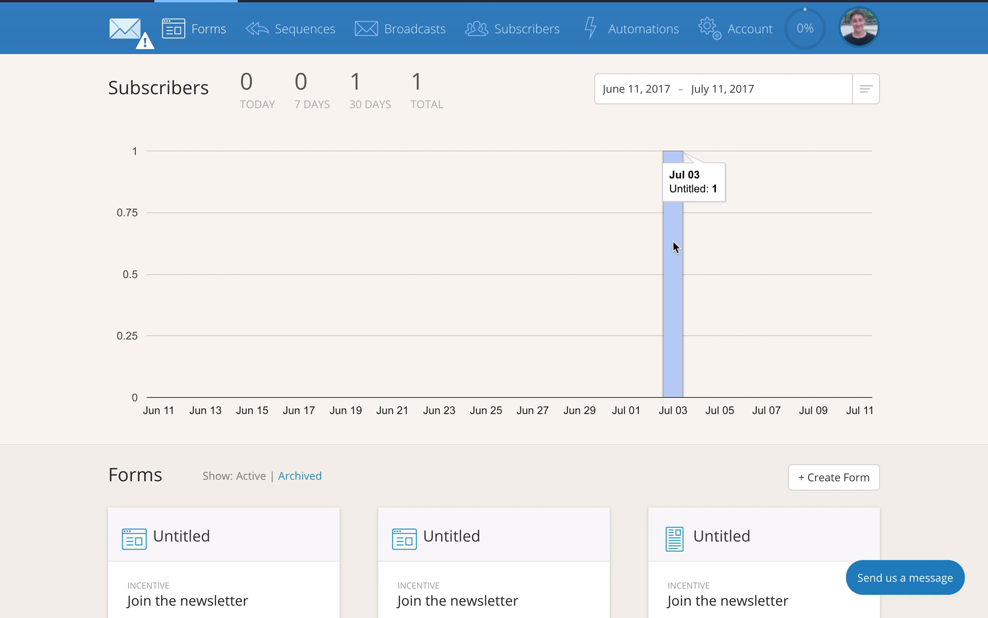
click(868, 91)
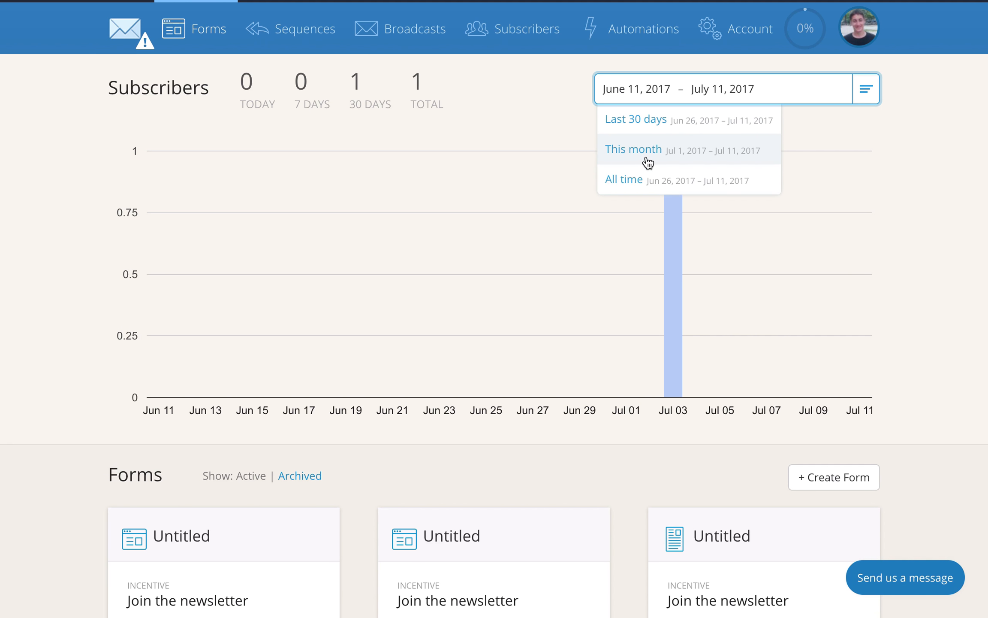
click(515, 104)
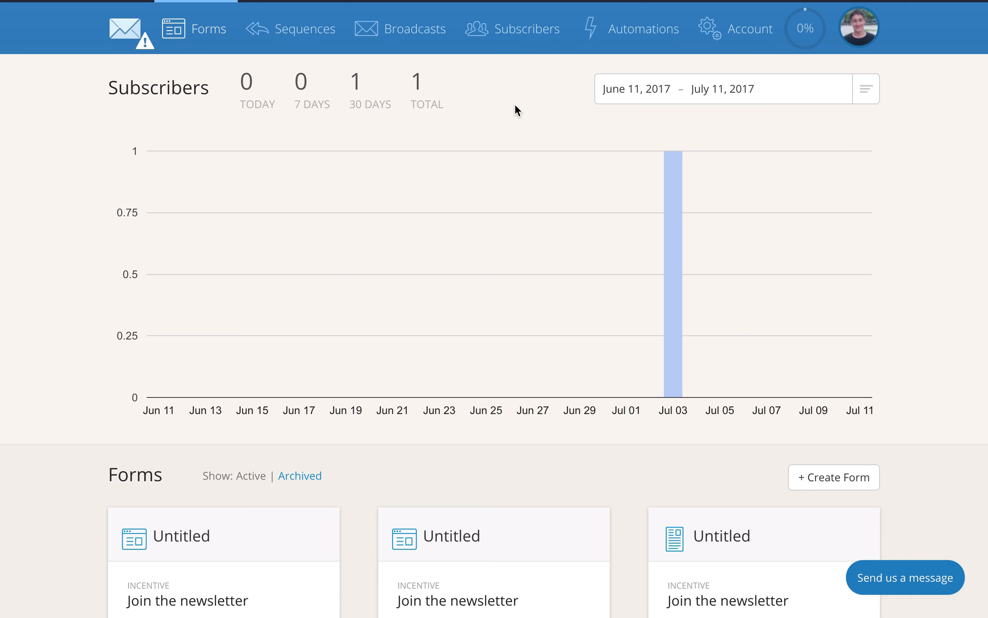
scroll(515, 104, down, 5)
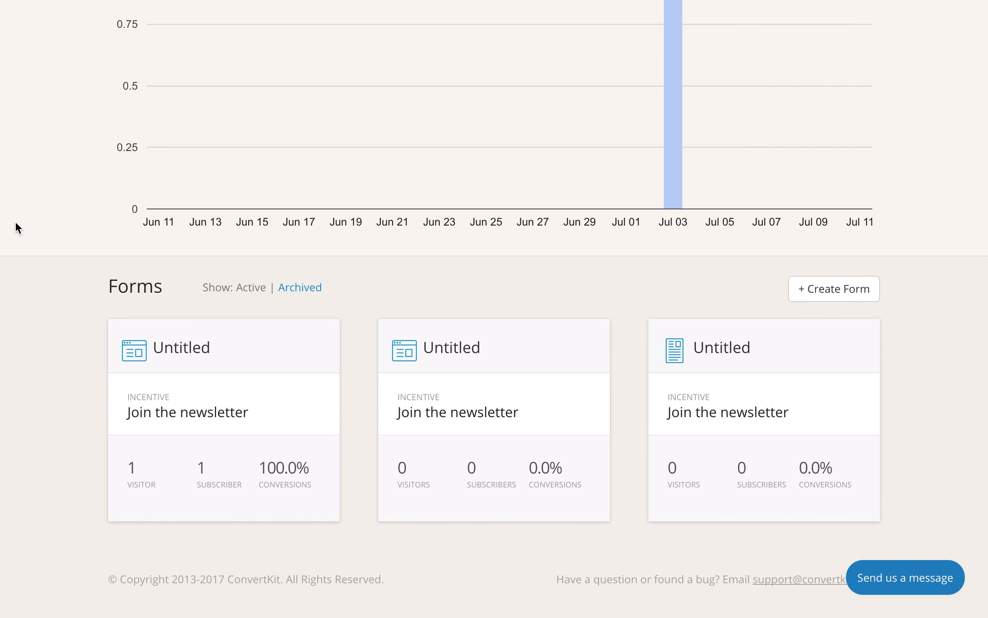
Step: Switch to the ConvertKit Support page and examine the support options and the Concierge Migration Service
mouse_move(304, 2)
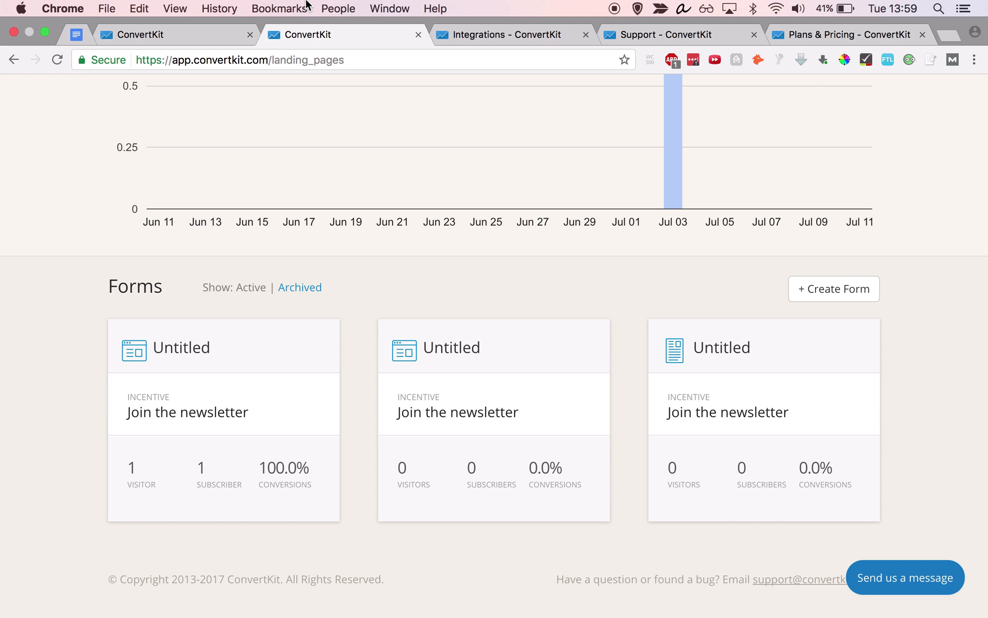
click(643, 34)
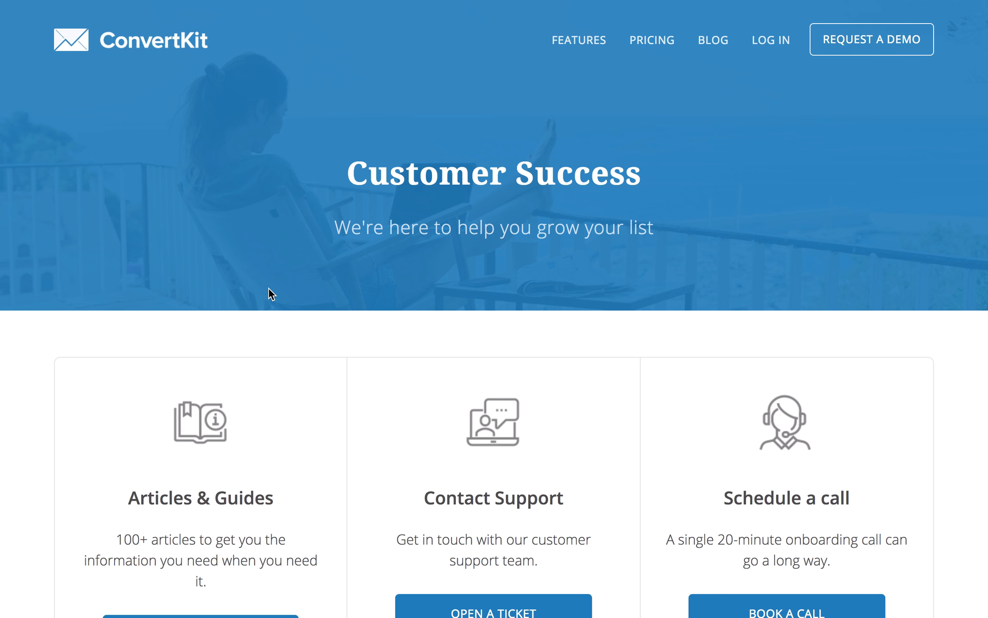
scroll(268, 289, down, 5)
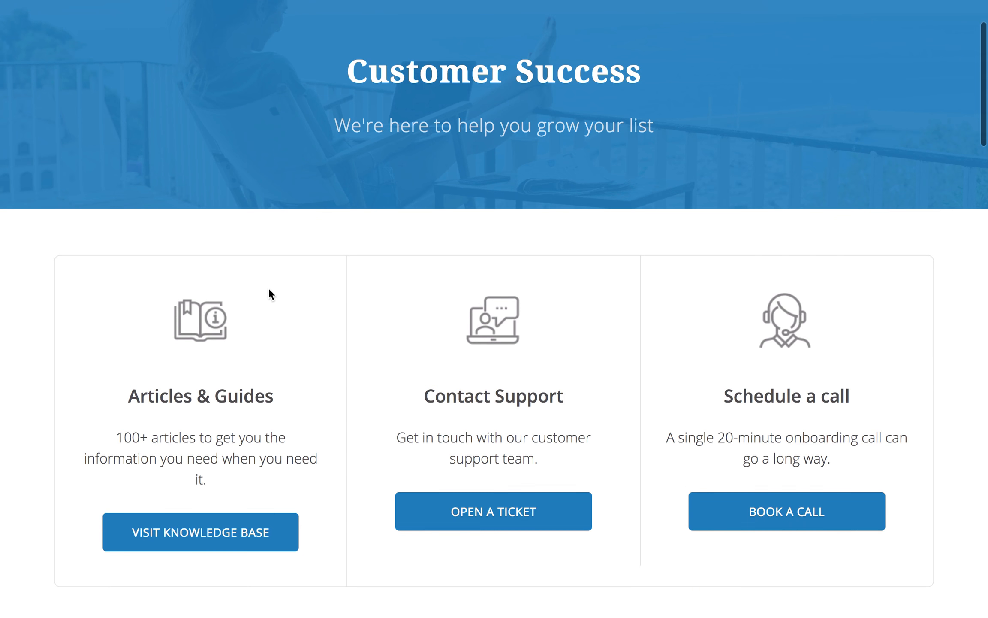
scroll(269, 295, down, 20)
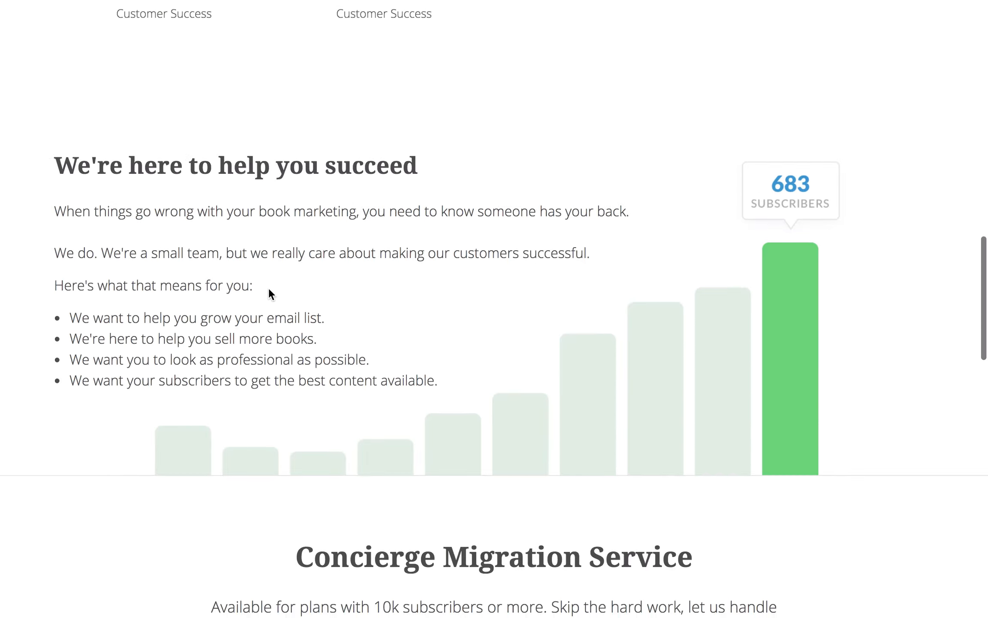
scroll(268, 289, up, 3)
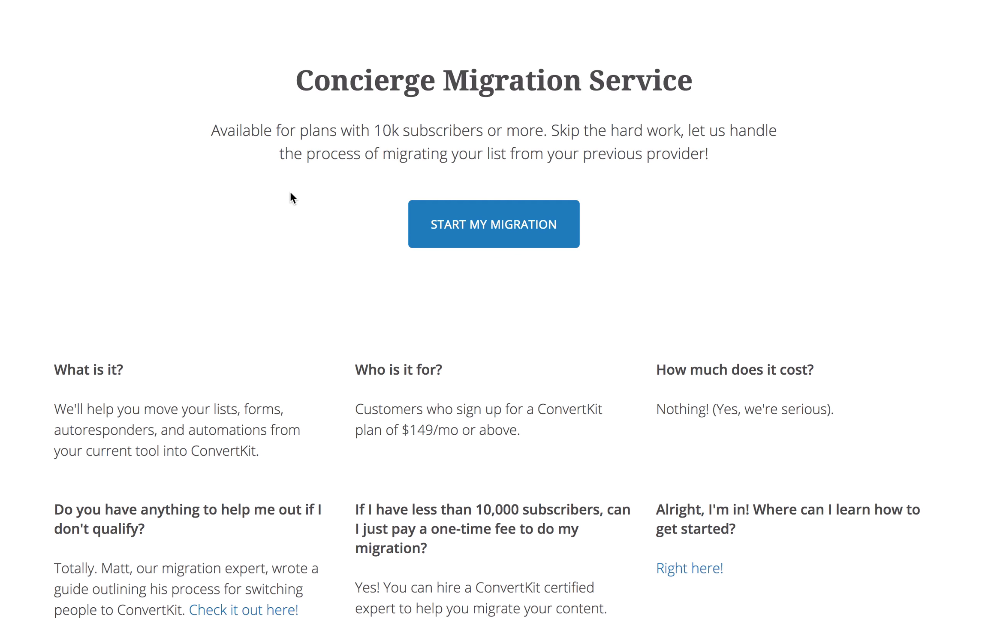
Step: Switch to the ConvertKit Plans & Pricing page to view the monthly plans by subscriber count
mouse_move(478, 2)
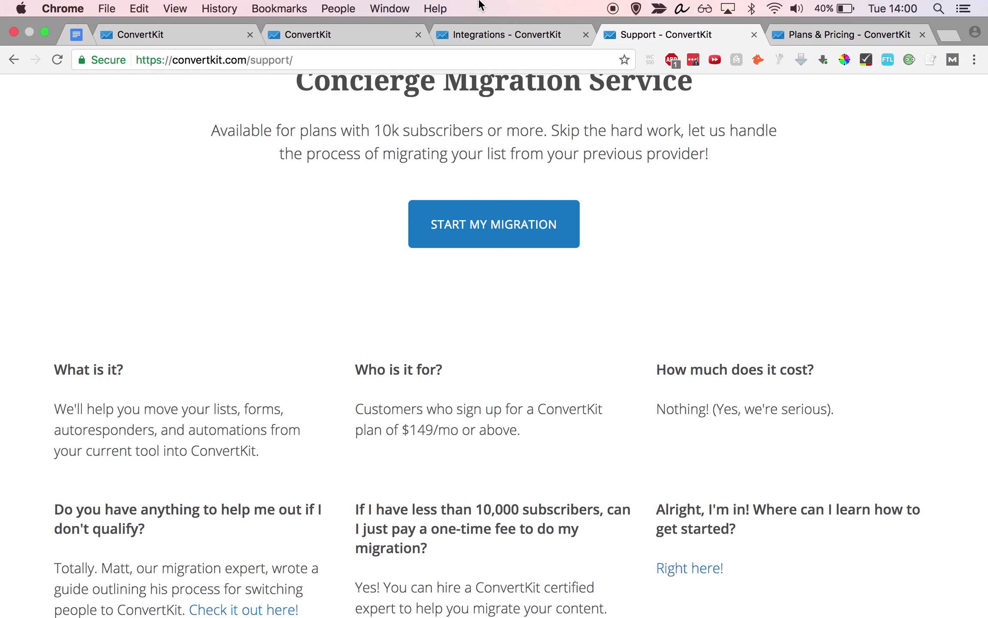
click(831, 37)
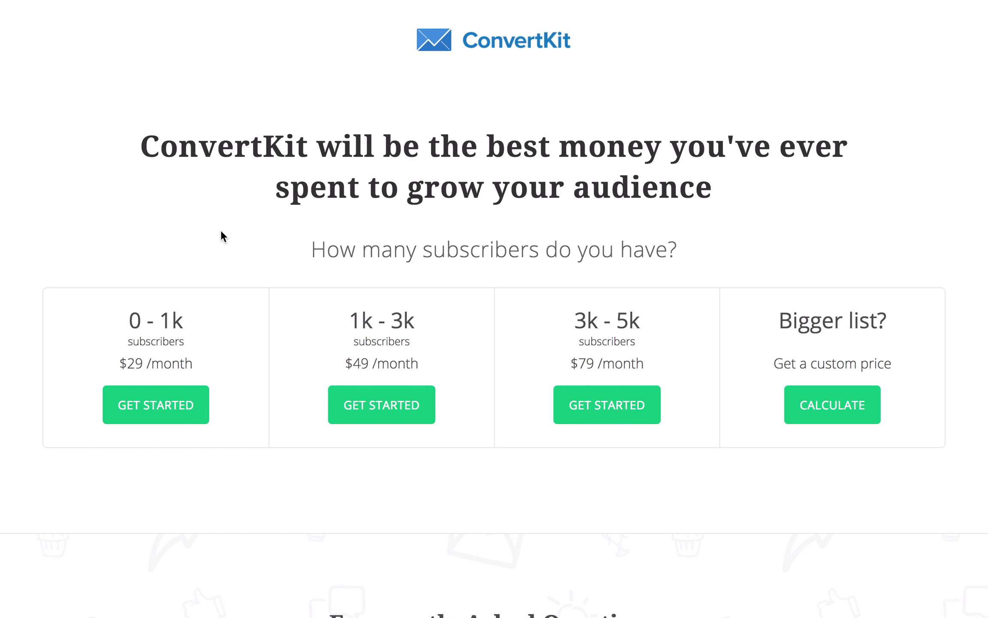